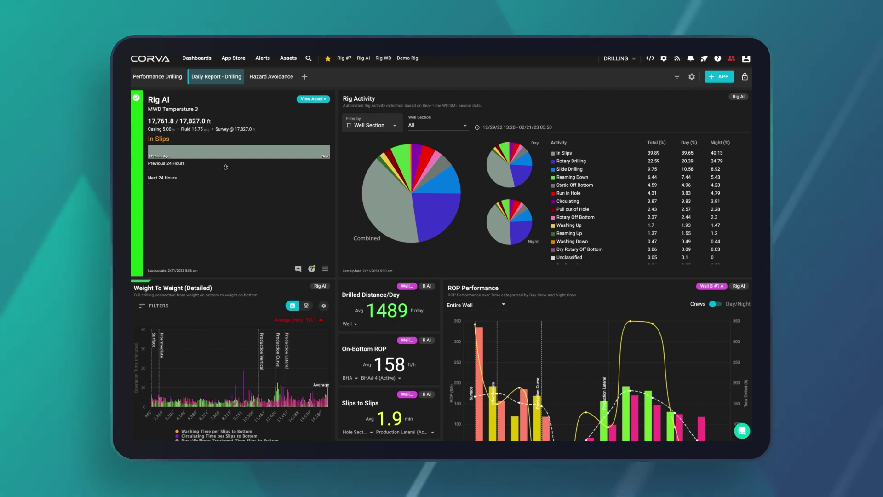
- Switch the Drilled Distance/Day tile to Hole Section, then to BHA (BHA# 4 Active, 3039 ft/day)
{"action": "mouse_move", "coordinate": [396, 239]}
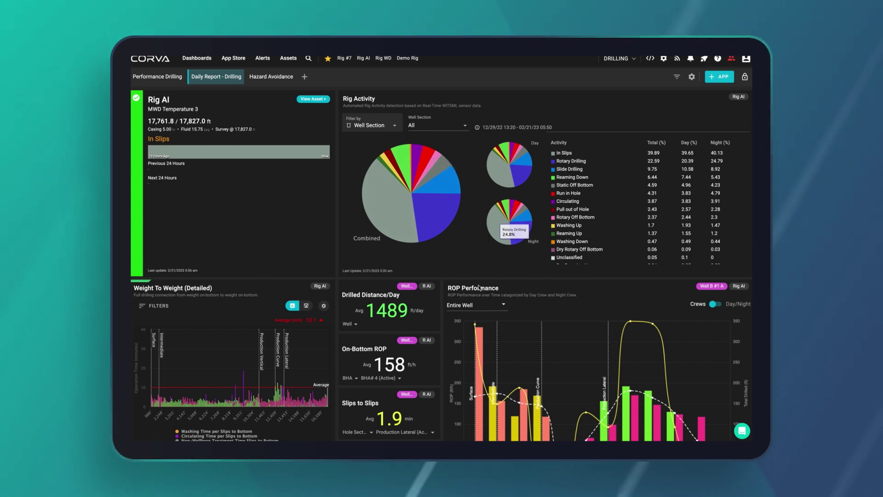
{"action": "scroll", "coordinate": [445, 317], "scroll_direction": "down", "scroll_amount": 1}
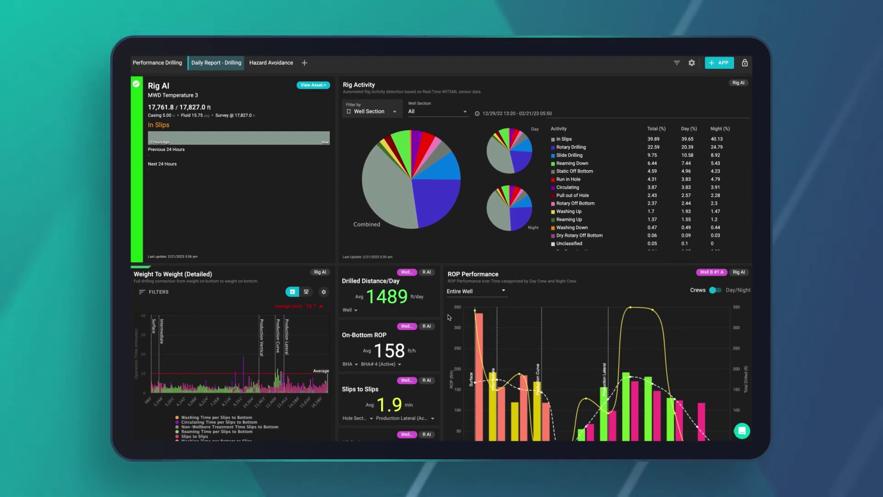
{"action": "scroll", "coordinate": [450, 317], "scroll_direction": "down", "scroll_amount": 1}
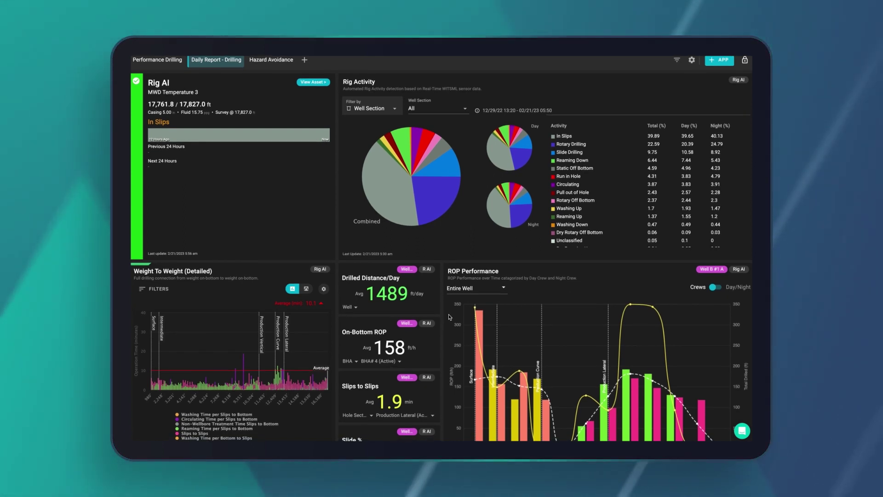
{"action": "mouse_move", "coordinate": [498, 380]}
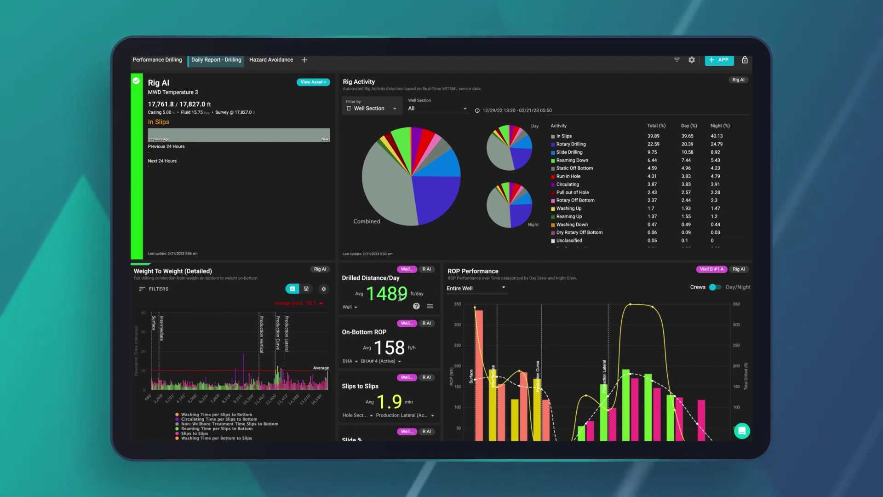
{"action": "left_click", "coordinate": [353, 307]}
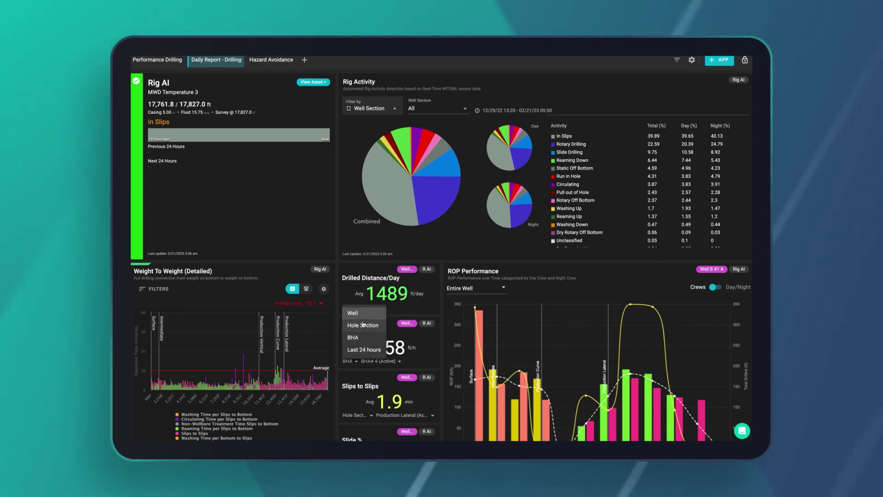
{"action": "left_click", "coordinate": [363, 325]}
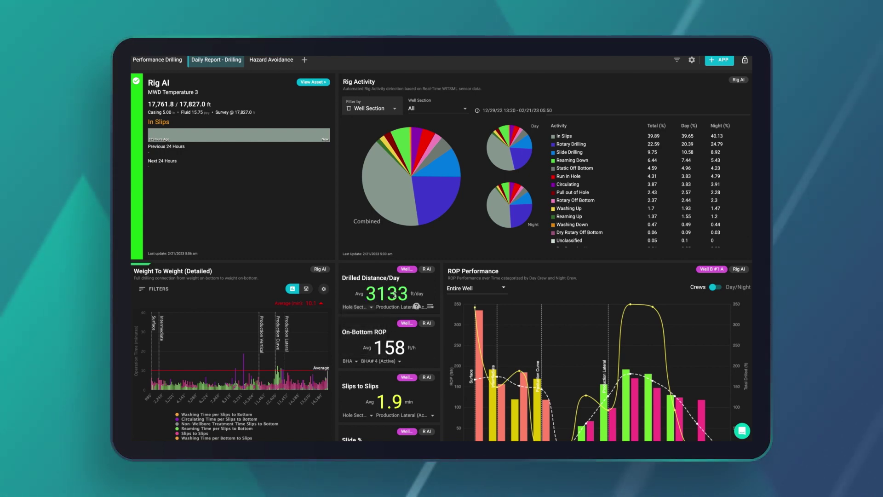
{"action": "left_click", "coordinate": [359, 307]}
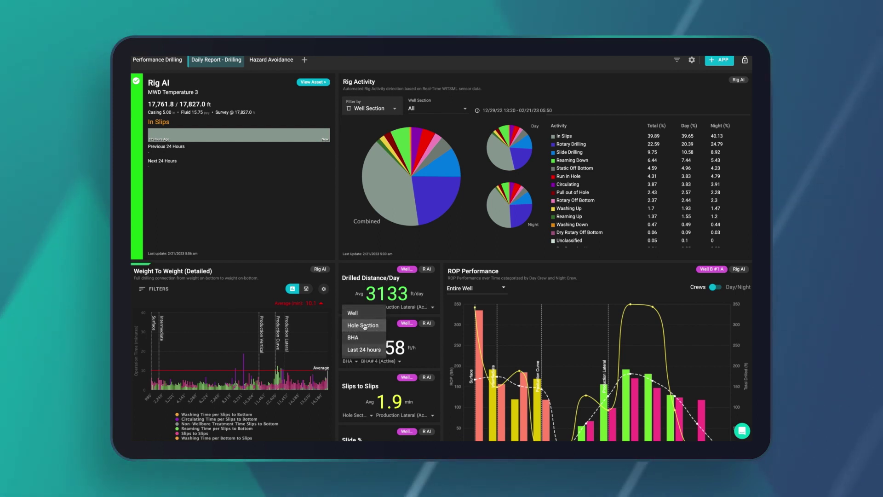
{"action": "left_click", "coordinate": [355, 337]}
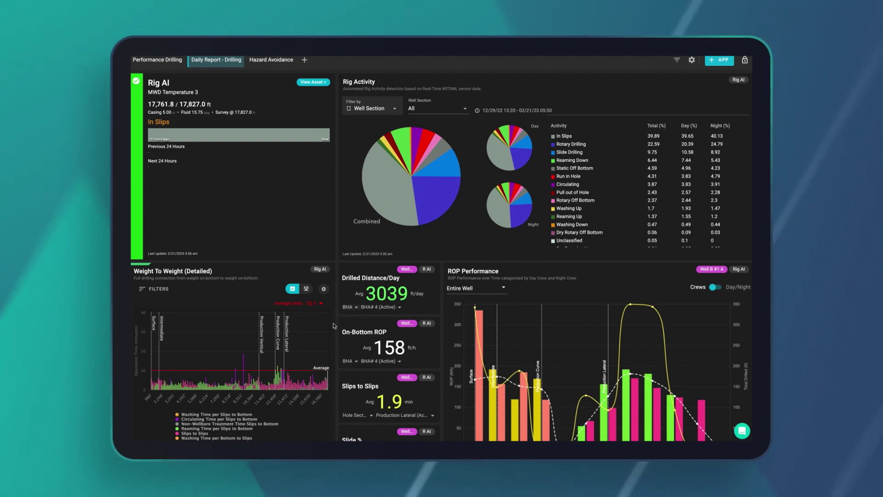
{"action": "scroll", "coordinate": [334, 313], "scroll_direction": "down", "scroll_amount": 3}
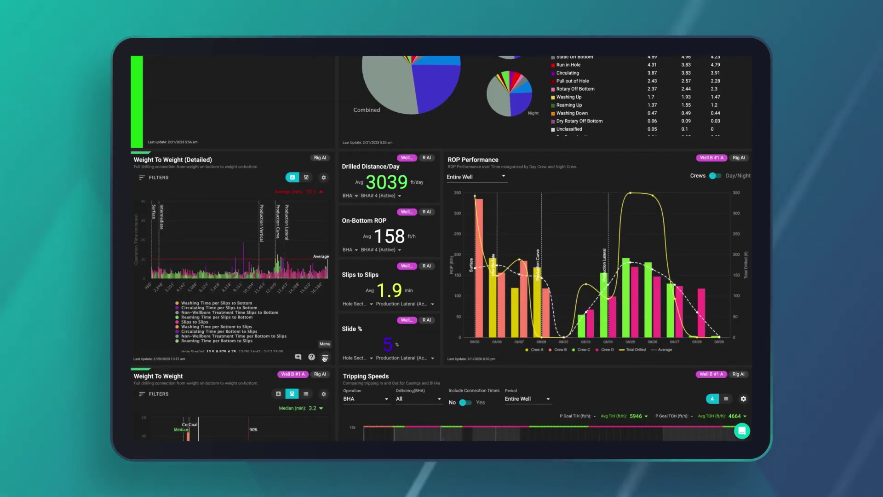
- Expand Weight To Weight (Detailed) to full screen, keeping it as the selected operation
{"action": "left_click", "coordinate": [325, 356]}
{"action": "left_click", "coordinate": [310, 326]}
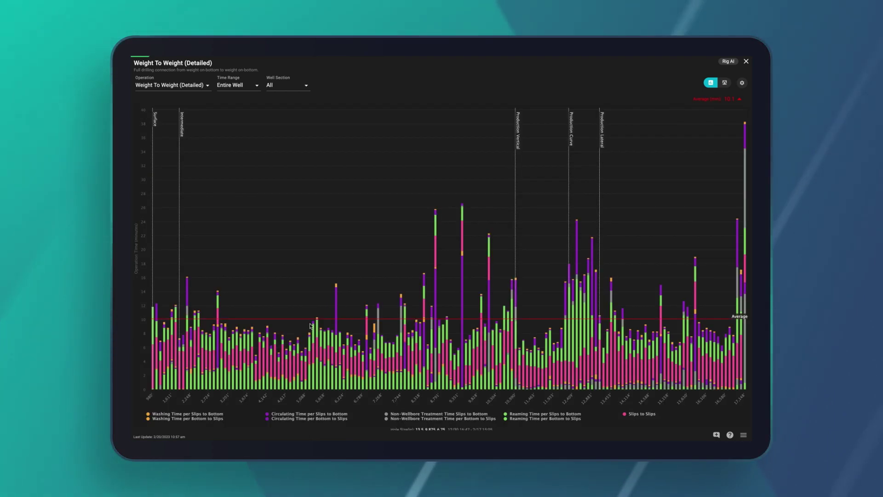
{"action": "left_click", "coordinate": [200, 88]}
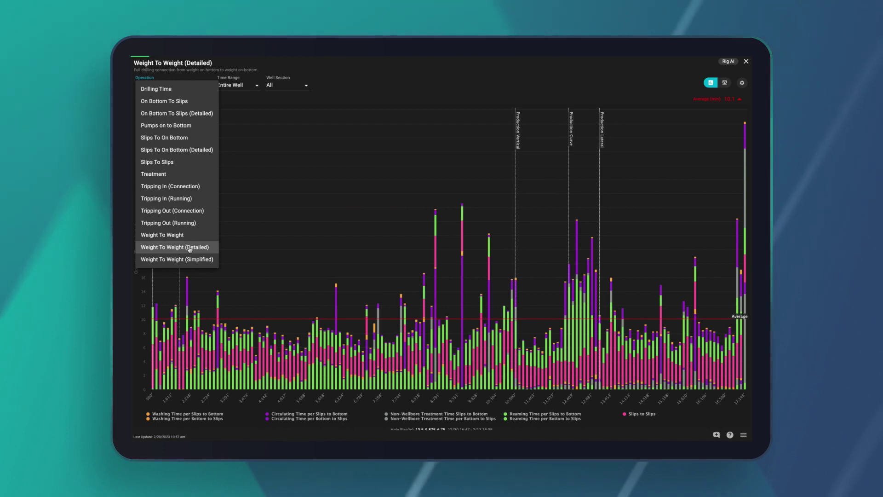
{"action": "left_click", "coordinate": [425, 213]}
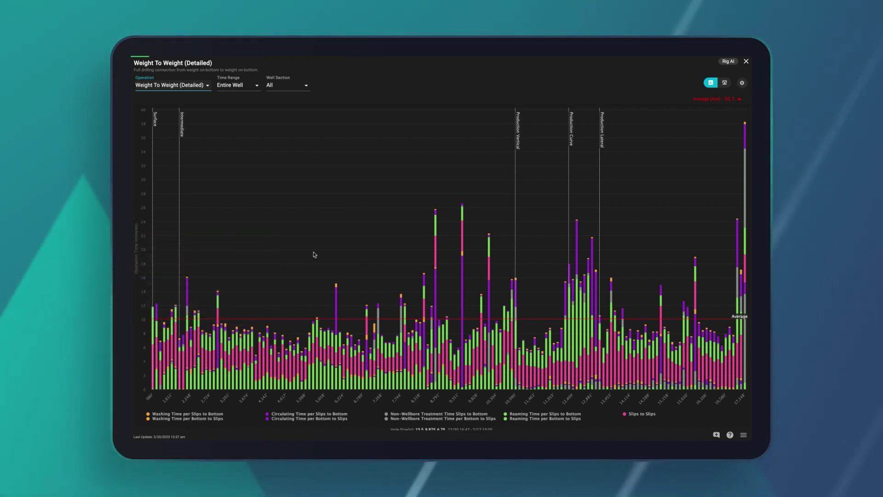
- Filter the Weight To Weight (Detailed) chart to Production Lateral, then switch it to Intermediate
{"action": "left_click", "coordinate": [286, 86]}
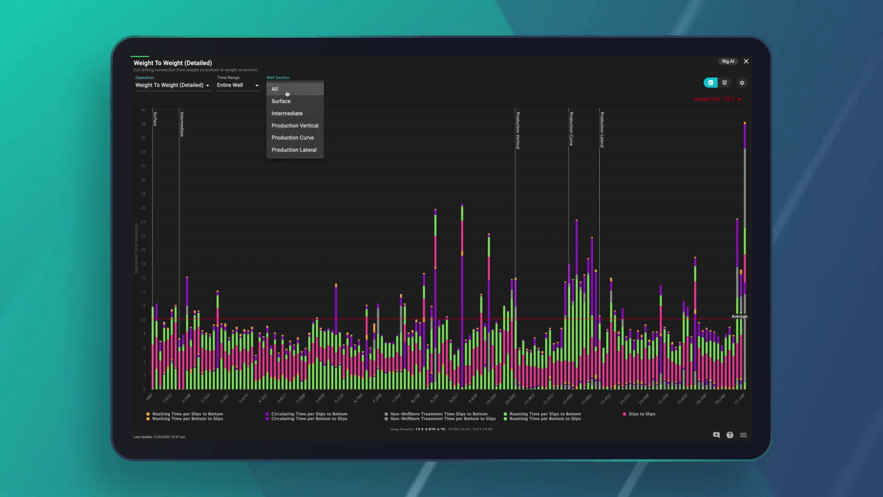
{"action": "left_click", "coordinate": [293, 150]}
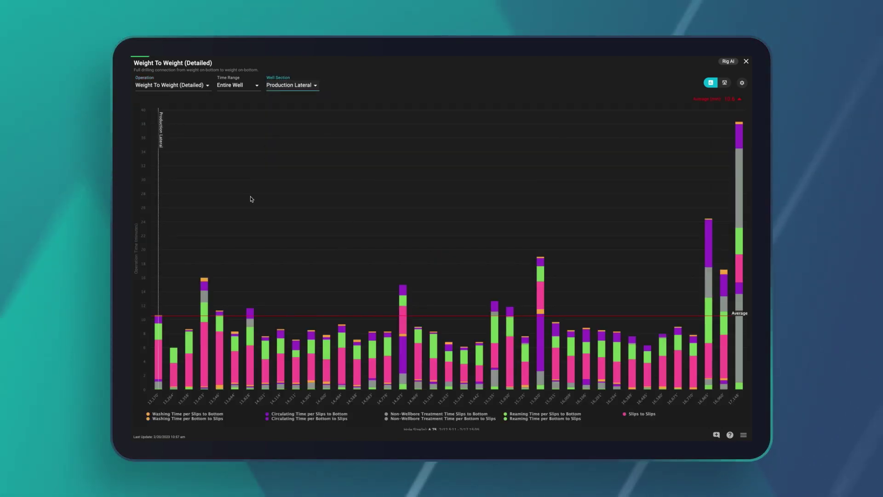
{"action": "left_click", "coordinate": [292, 85]}
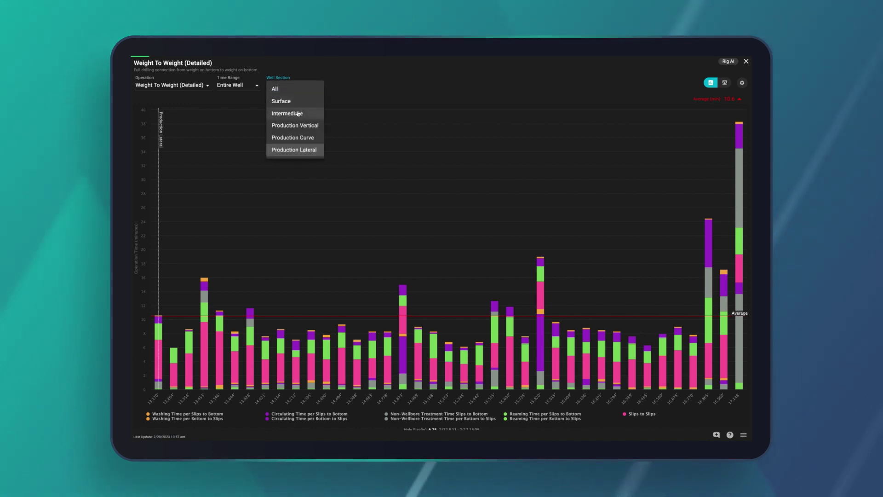
{"action": "left_click", "coordinate": [295, 114]}
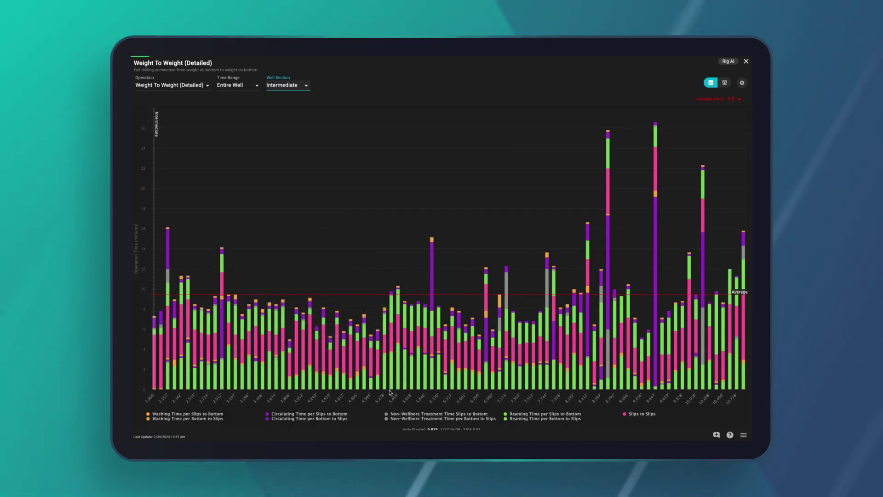
{"action": "mouse_move", "coordinate": [386, 389]}
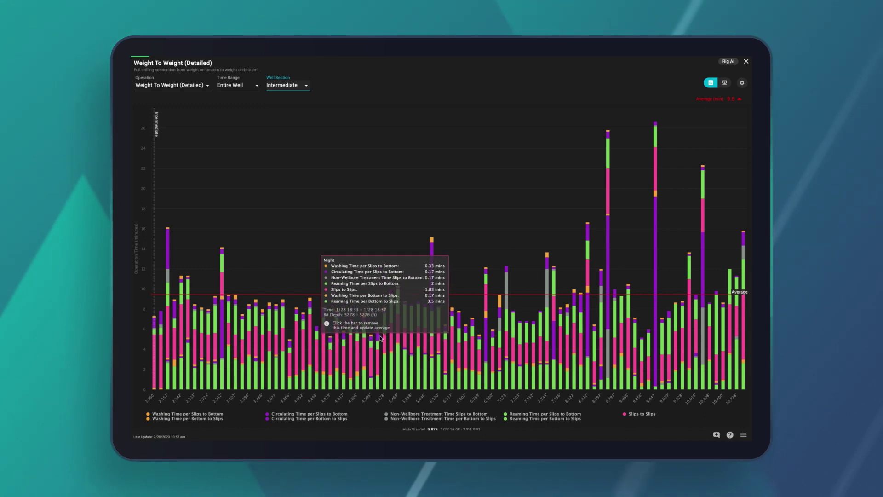
{"action": "mouse_move", "coordinate": [386, 327]}
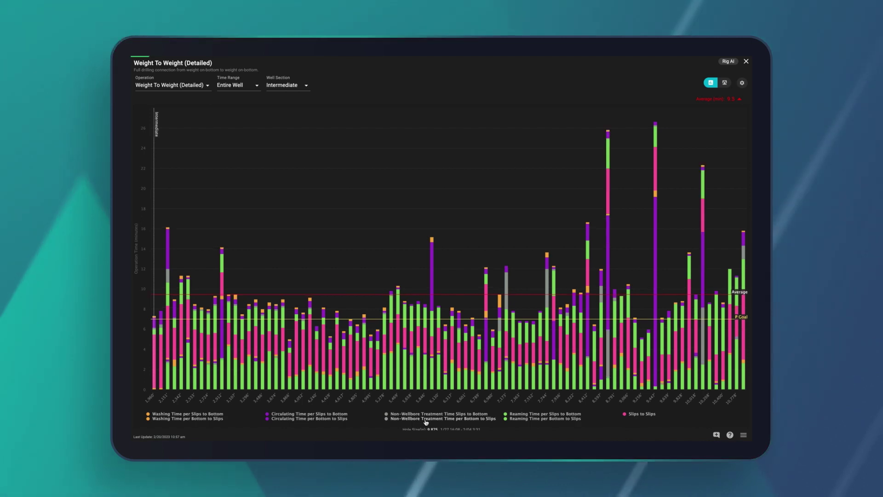
- View connection times as a Day/Night histogram, toggling Night off and on, then return to stacked bars
{"action": "left_click", "coordinate": [724, 83]}
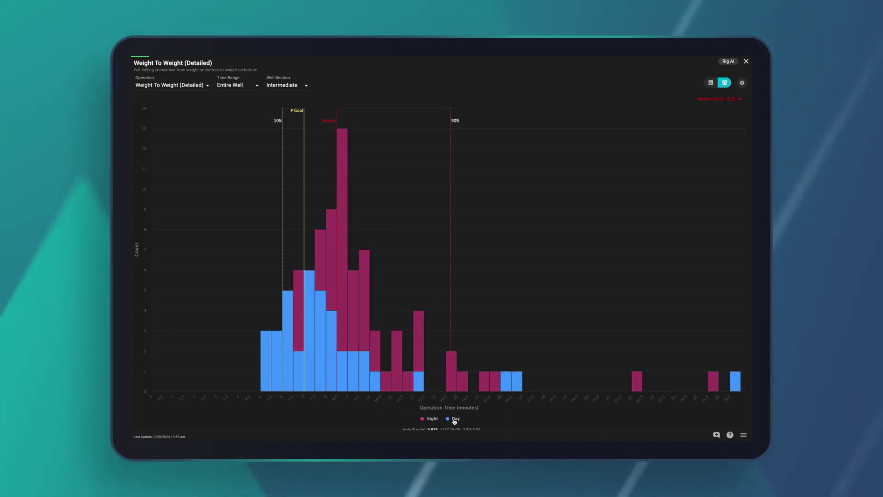
{"action": "left_click", "coordinate": [432, 420]}
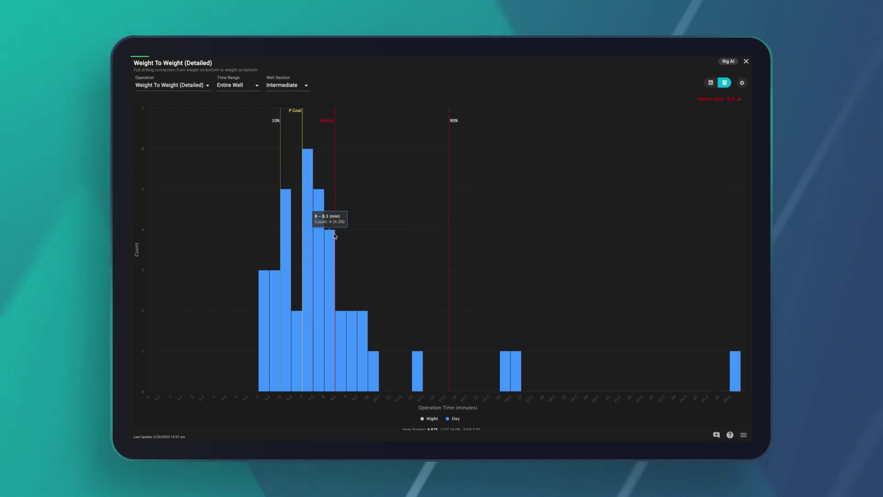
{"action": "left_click", "coordinate": [433, 419]}
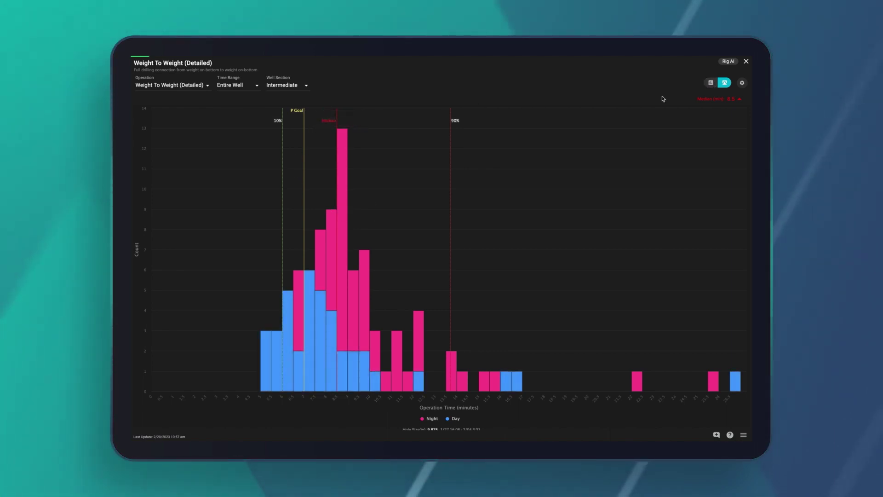
{"action": "left_click", "coordinate": [710, 83]}
{"action": "left_click", "coordinate": [744, 435]}
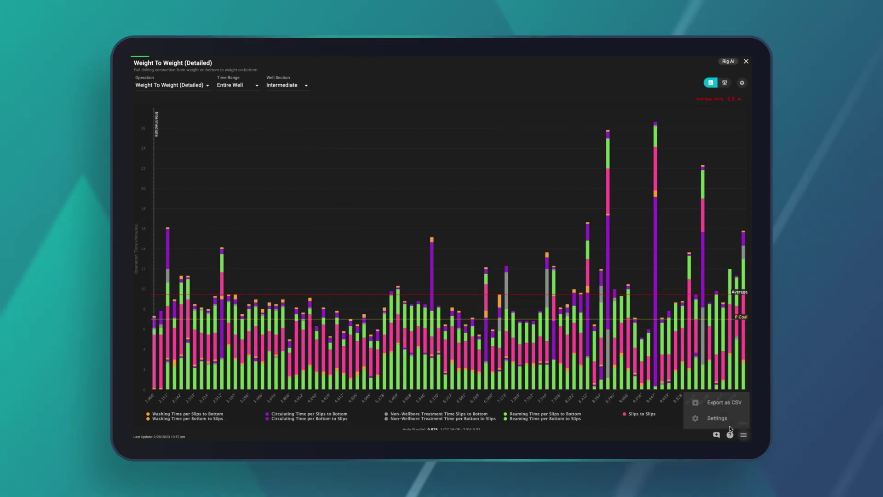
- Review the Rig Operations Settings (Entire Well, Per Hour, Goal 7) and close the dialog
{"action": "left_click", "coordinate": [726, 423]}
{"action": "scroll", "coordinate": [377, 322], "scroll_direction": "down", "scroll_amount": 2}
{"action": "double_click", "coordinate": [379, 317]}
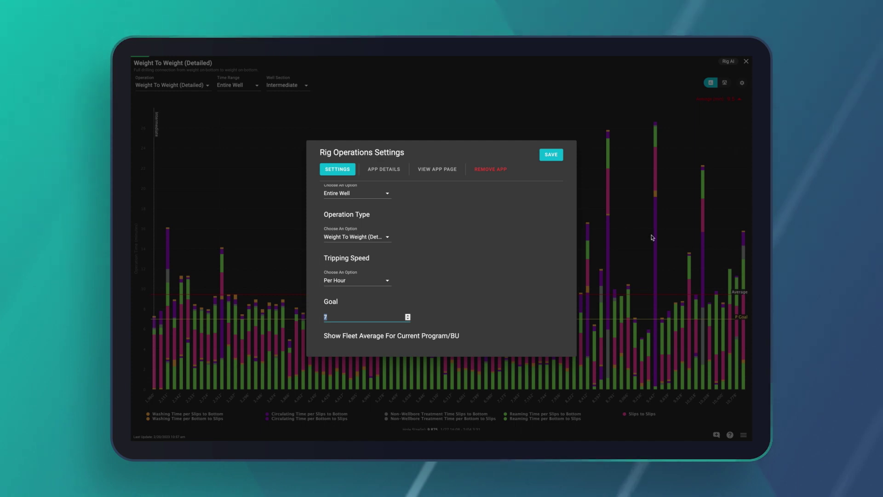
{"action": "left_click", "coordinate": [651, 237]}
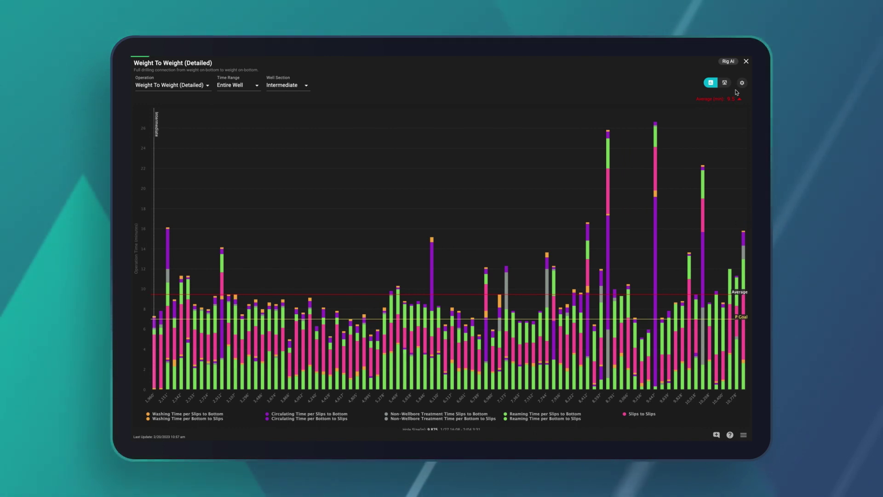
- Show the Weight To Weight crew histogram full-screen (3.2-minute median) and check its display settings
{"action": "left_click", "coordinate": [747, 61]}
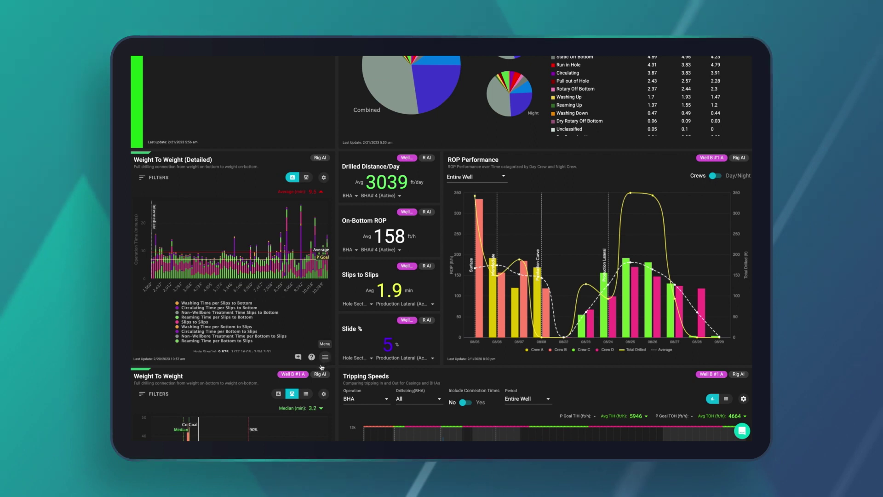
{"action": "scroll", "coordinate": [322, 366], "scroll_direction": "down", "scroll_amount": 3}
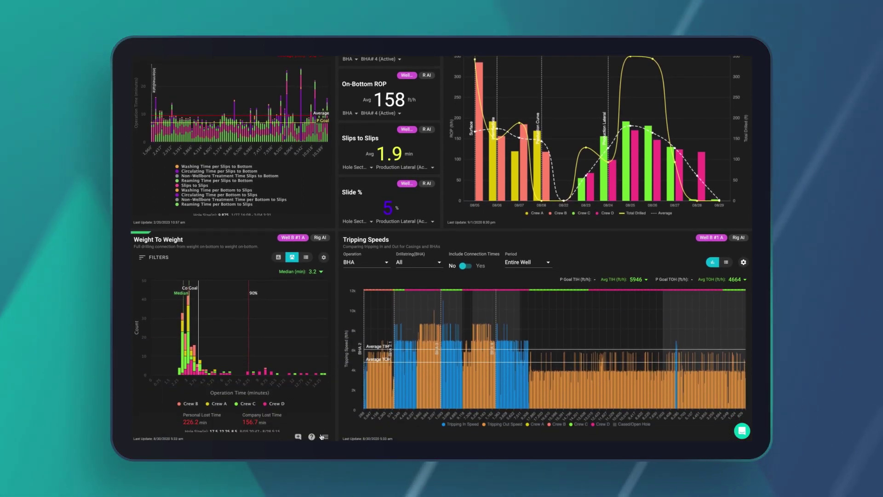
{"action": "left_click", "coordinate": [325, 436]}
{"action": "left_click", "coordinate": [322, 403]}
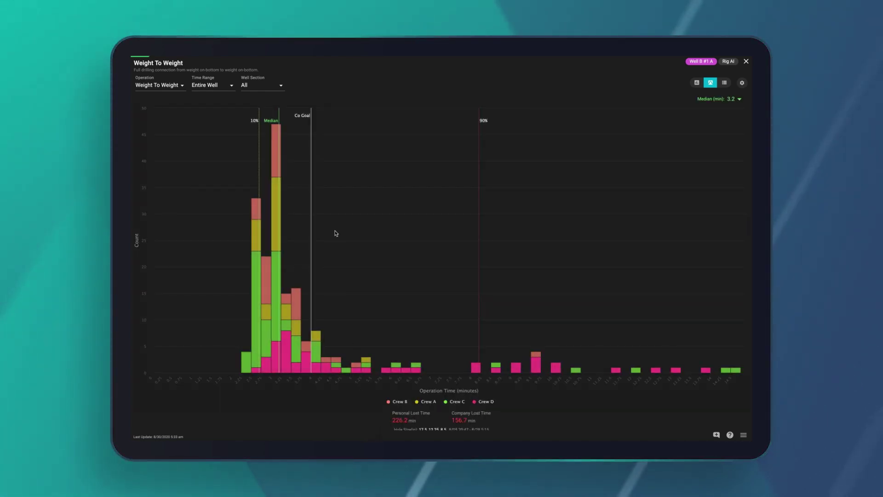
{"action": "mouse_move", "coordinate": [274, 140]}
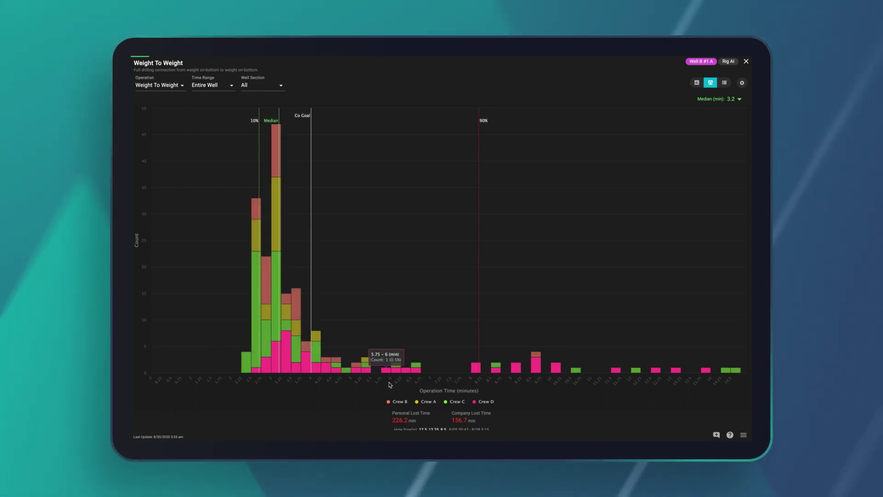
{"action": "left_click", "coordinate": [742, 84]}
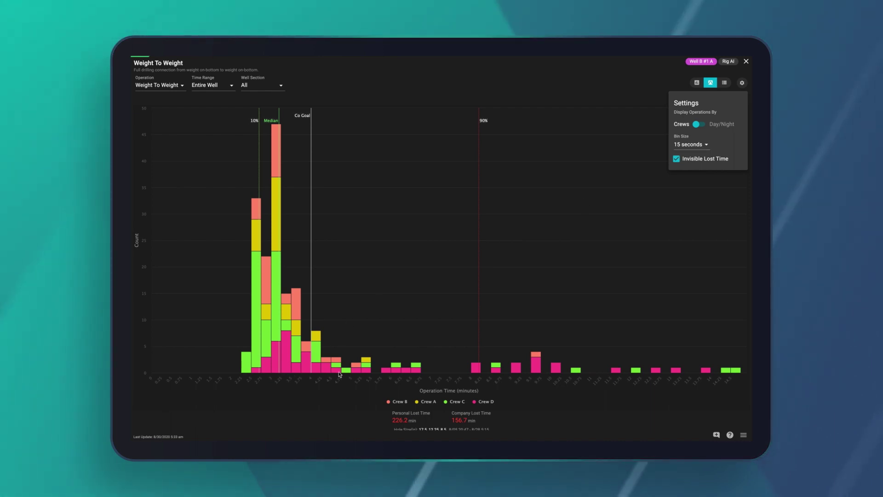
{"action": "left_click", "coordinate": [576, 239]}
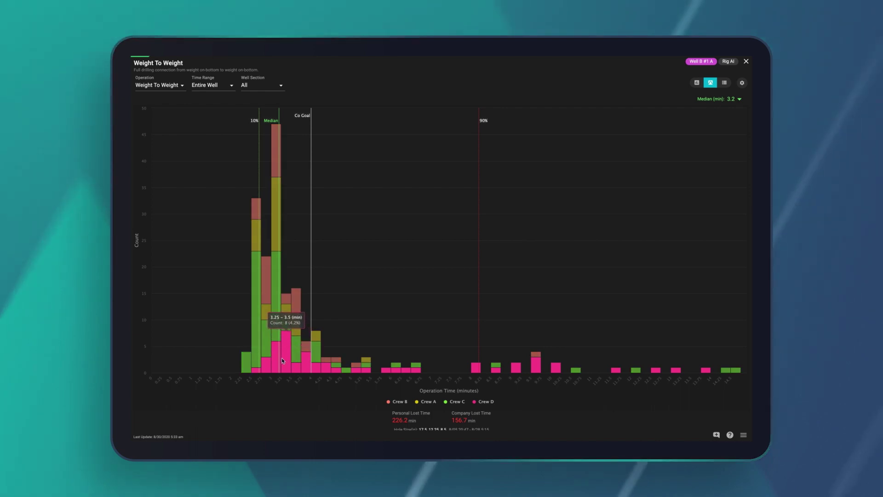
{"action": "triple_click", "coordinate": [398, 417]}
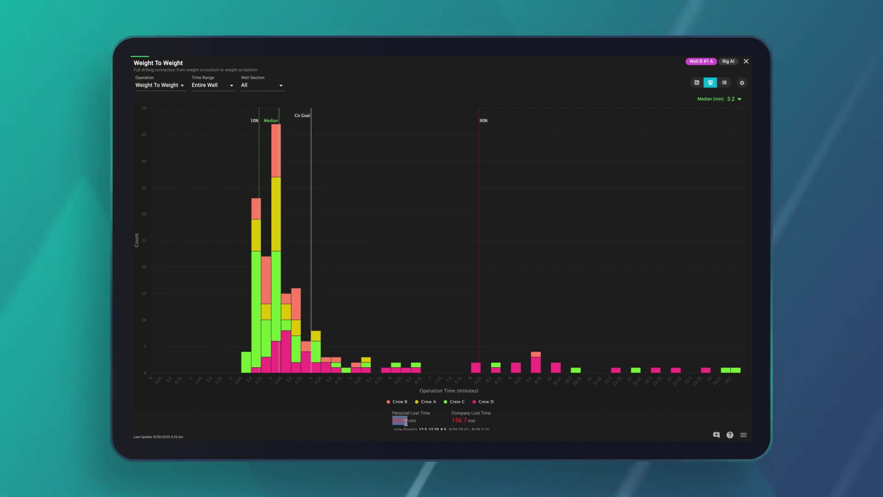
{"action": "left_click", "coordinate": [272, 86]}
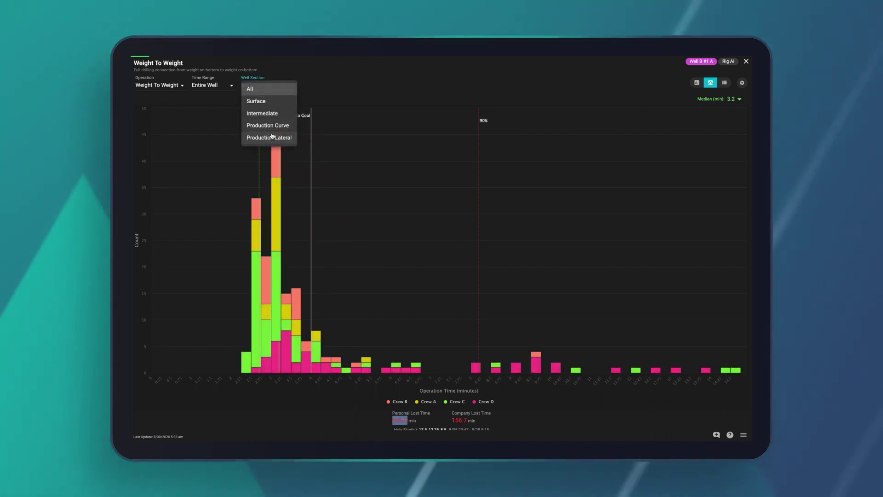
{"action": "left_click", "coordinate": [271, 113]}
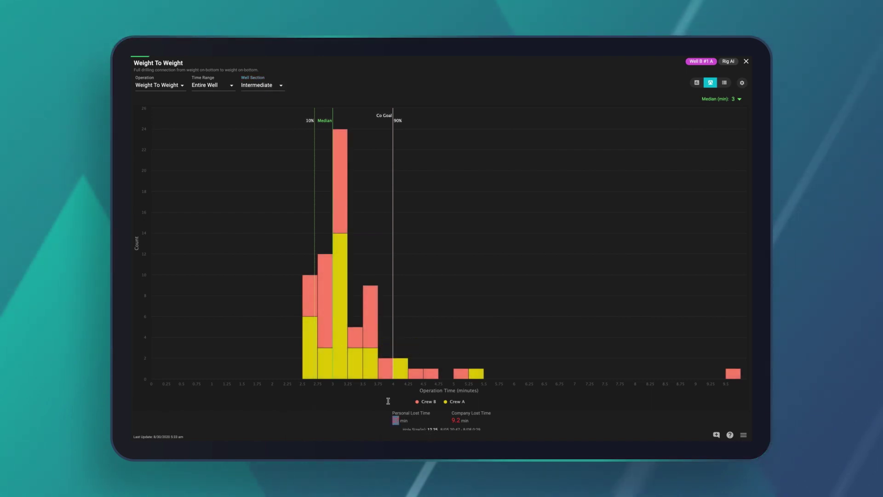
{"action": "left_click", "coordinate": [259, 87]}
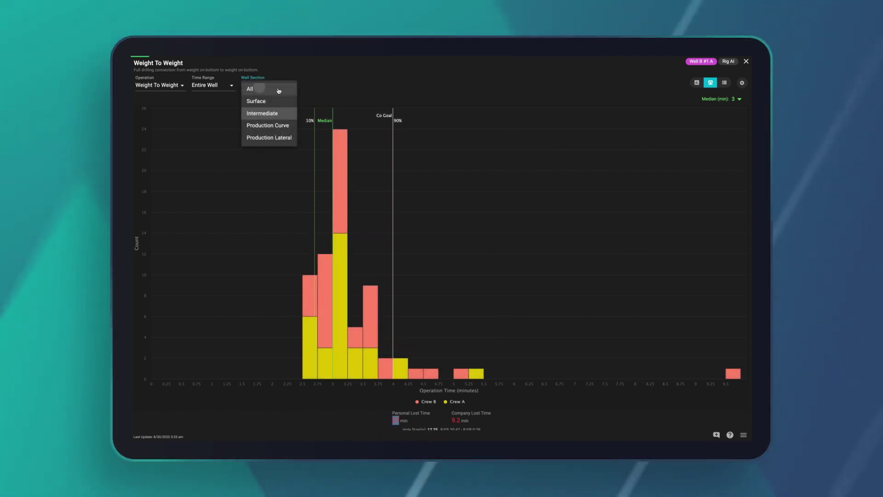
{"action": "left_click", "coordinate": [263, 89]}
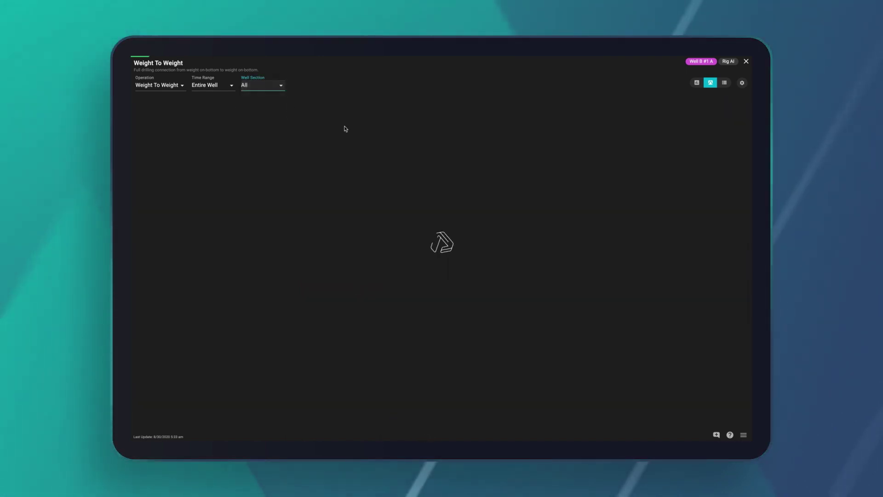
- Replace the Weight To Weight view with ROP Performance full-screen, showing daily bars for Crews A–D
{"action": "left_click", "coordinate": [746, 62]}
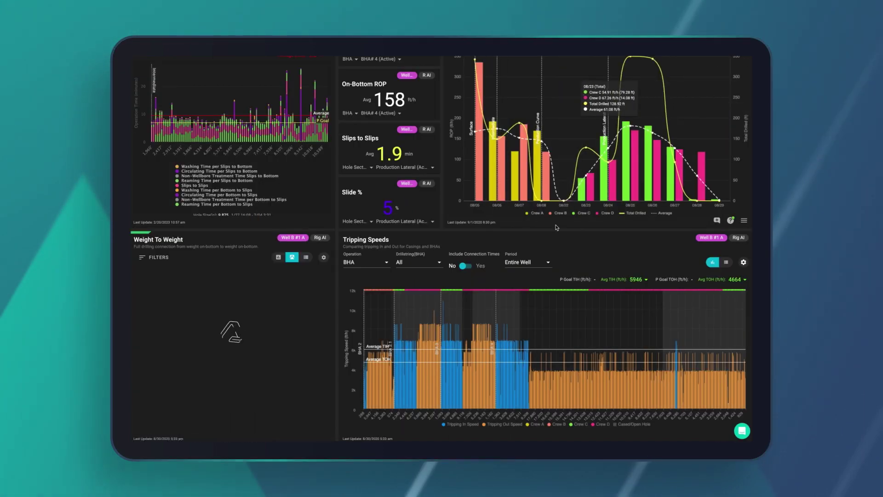
{"action": "scroll", "coordinate": [708, 255], "scroll_direction": "up", "scroll_amount": 1}
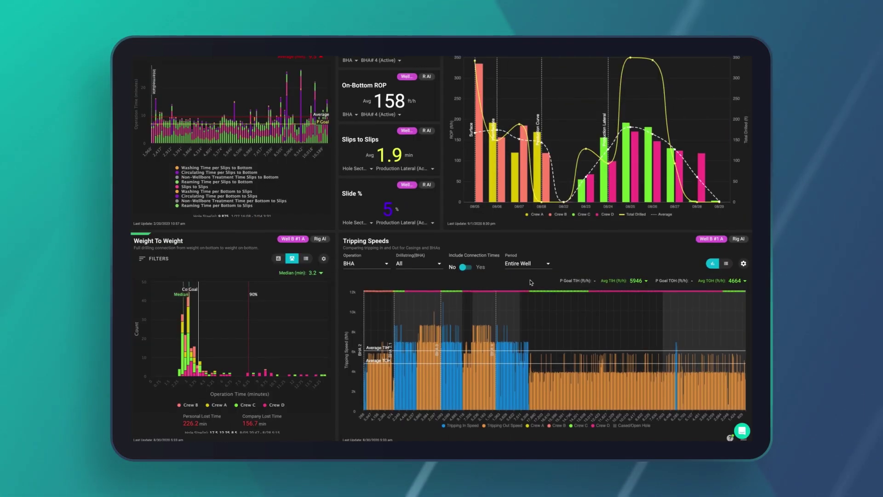
{"action": "left_click", "coordinate": [743, 226]}
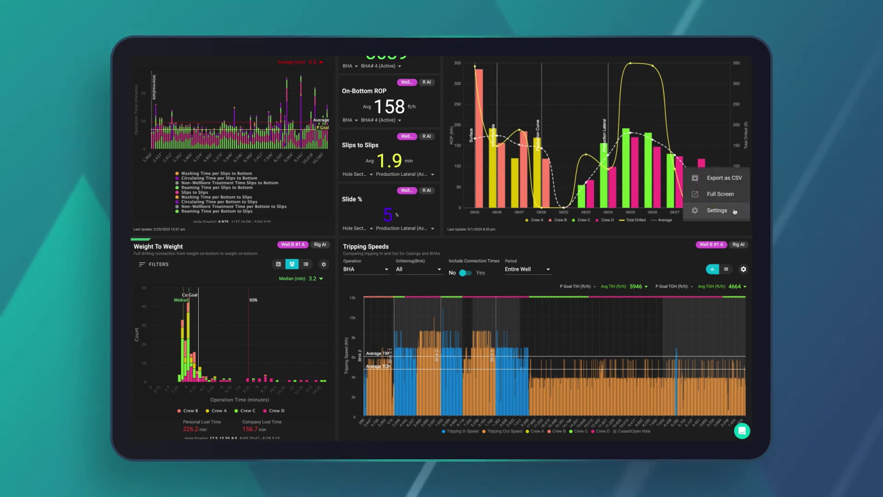
{"action": "left_click", "coordinate": [717, 192]}
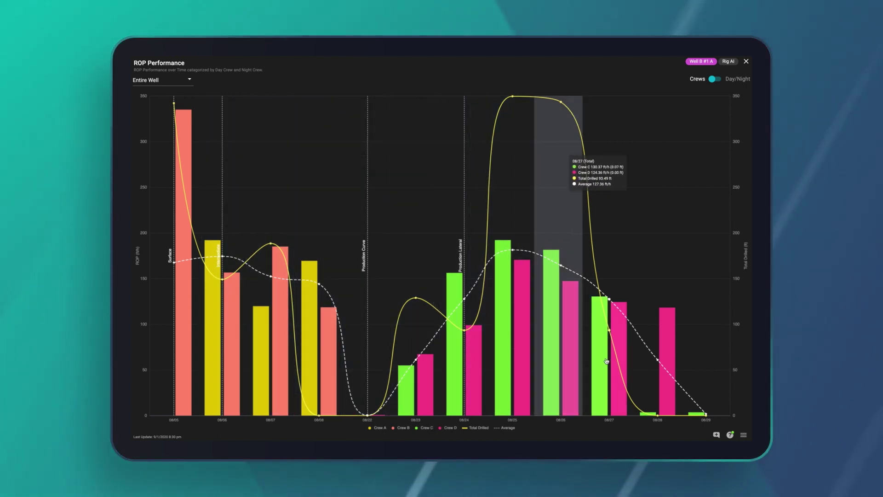
- Close ROP Performance and expand the Tripping Speeds panel to full screen
{"action": "left_click", "coordinate": [746, 63]}
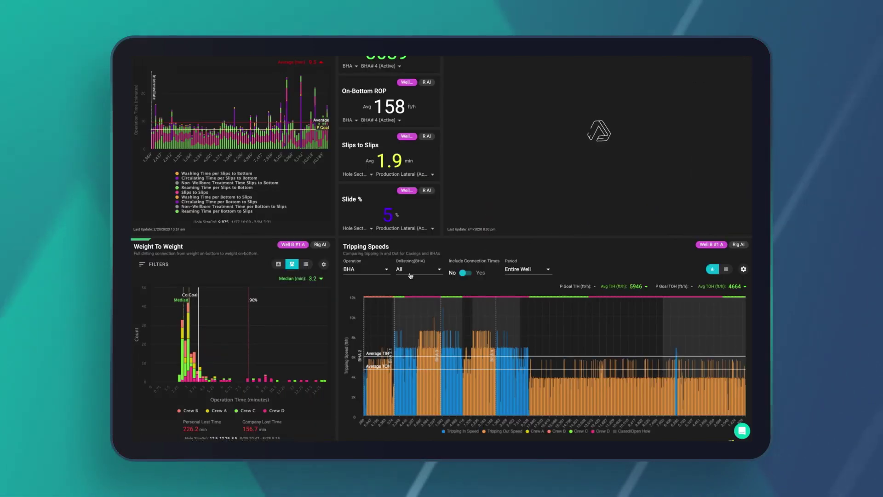
{"action": "scroll", "coordinate": [353, 299], "scroll_direction": "down", "scroll_amount": 1}
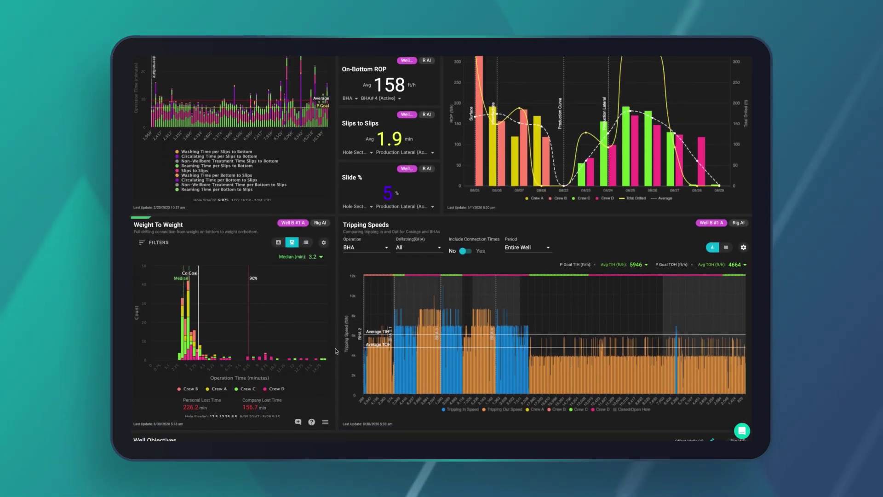
{"action": "left_click", "coordinate": [743, 417]}
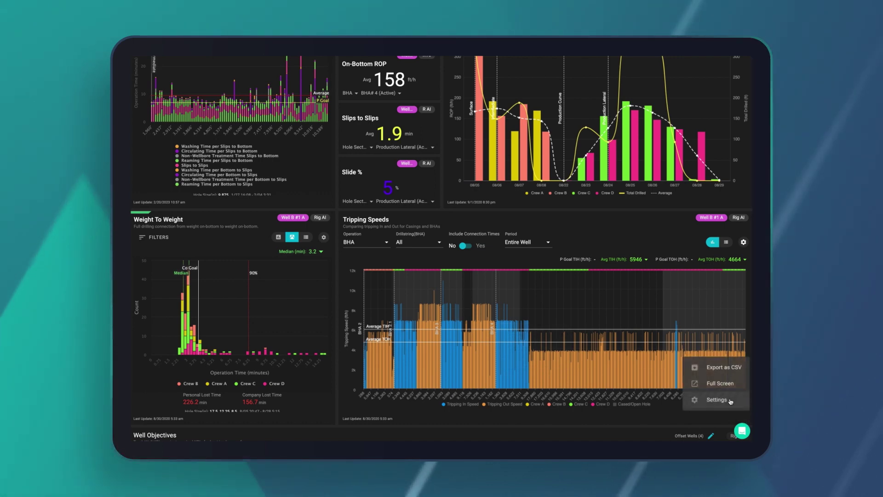
{"action": "left_click", "coordinate": [715, 381]}
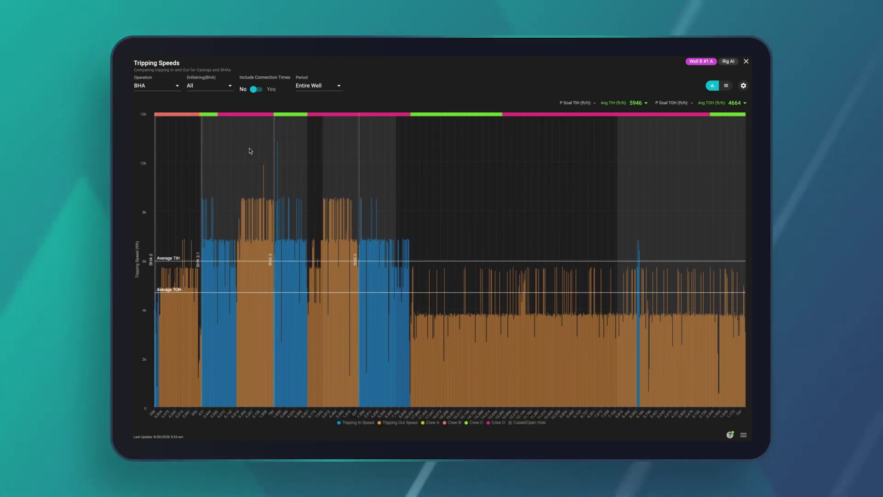
{"action": "mouse_move", "coordinate": [208, 361]}
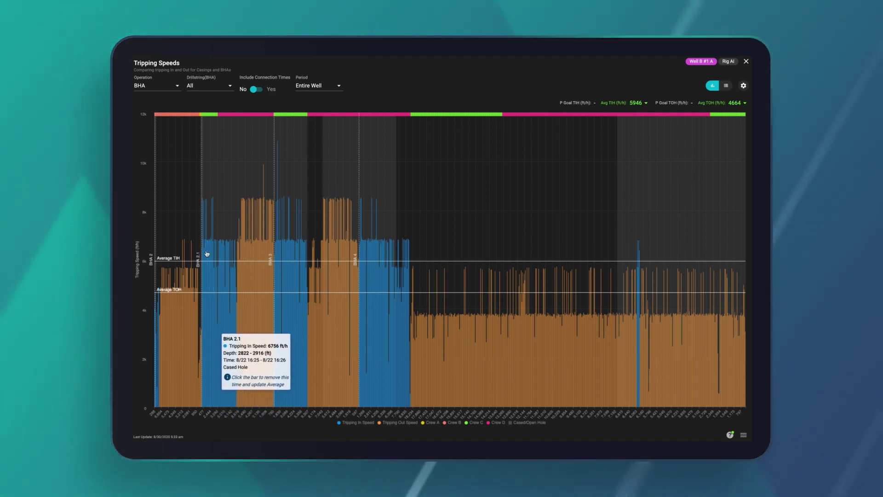
- Filter Tripping Speeds to BHA operations, averaging 5946 ft/h in and 4664 ft/h out
{"action": "left_click", "coordinate": [219, 91]}
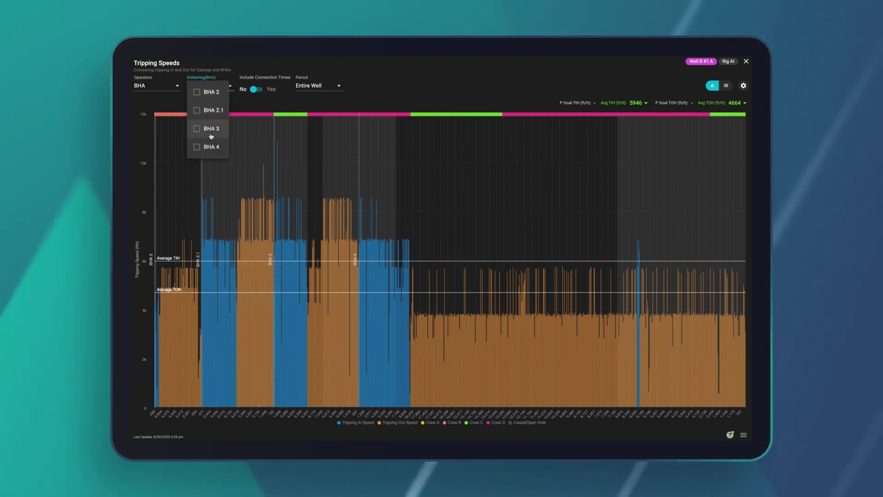
{"action": "left_click", "coordinate": [164, 95]}
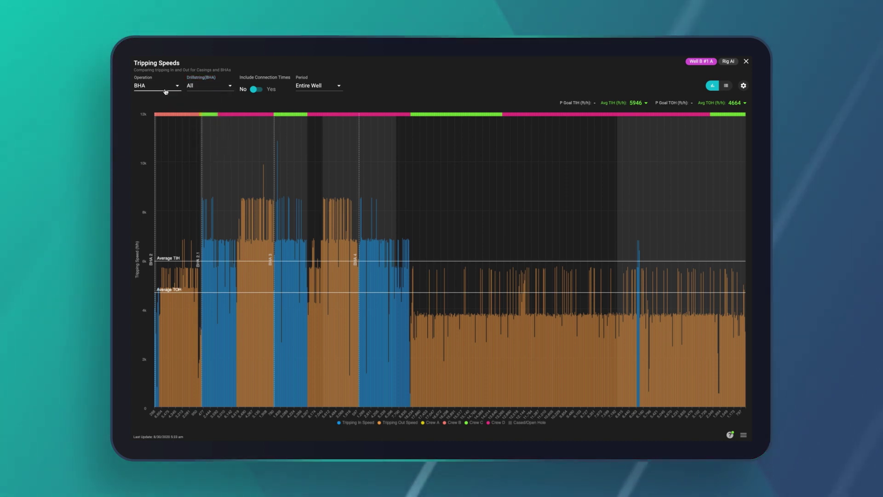
{"action": "left_click", "coordinate": [157, 88]}
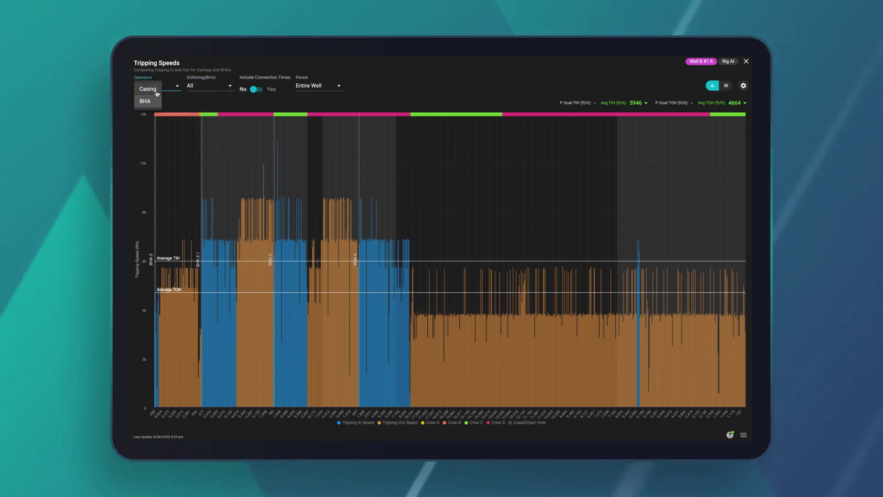
{"action": "left_click", "coordinate": [145, 101]}
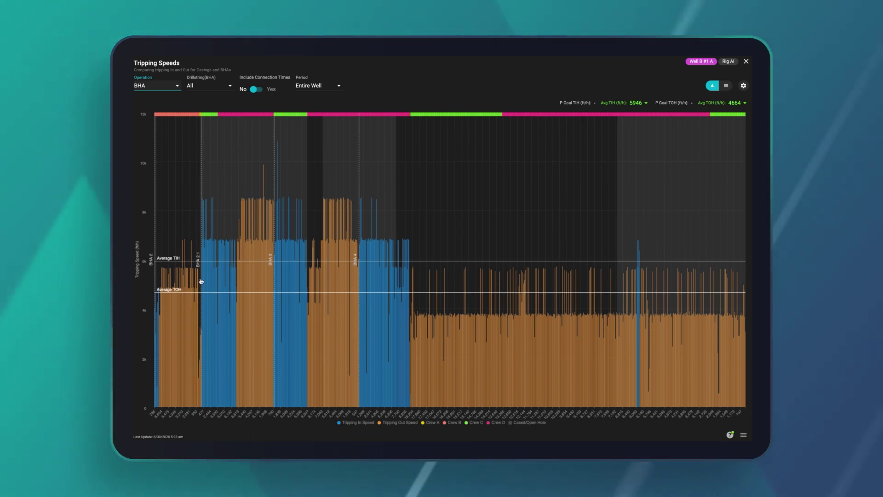
{"action": "mouse_move", "coordinate": [217, 335]}
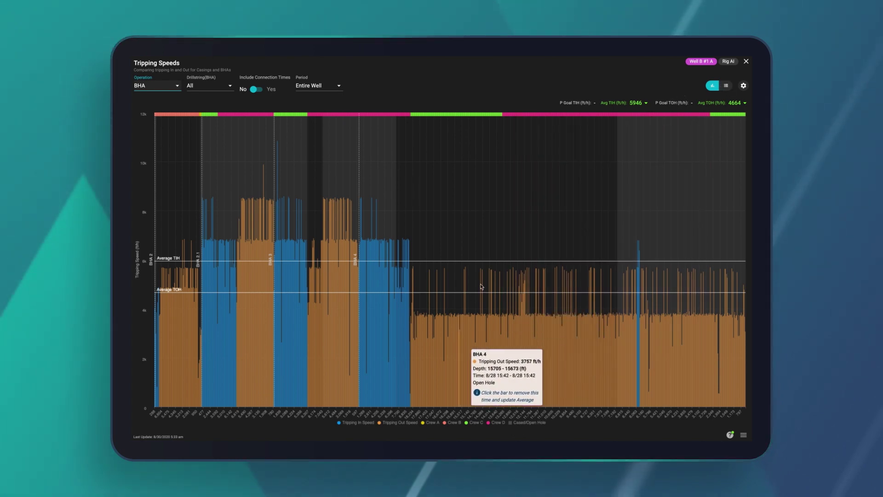
- Show Tripping Speeds as a per-BHA crew table, comparing with connection times, then excluding them (5038 ft/h)
{"action": "left_click", "coordinate": [731, 88]}
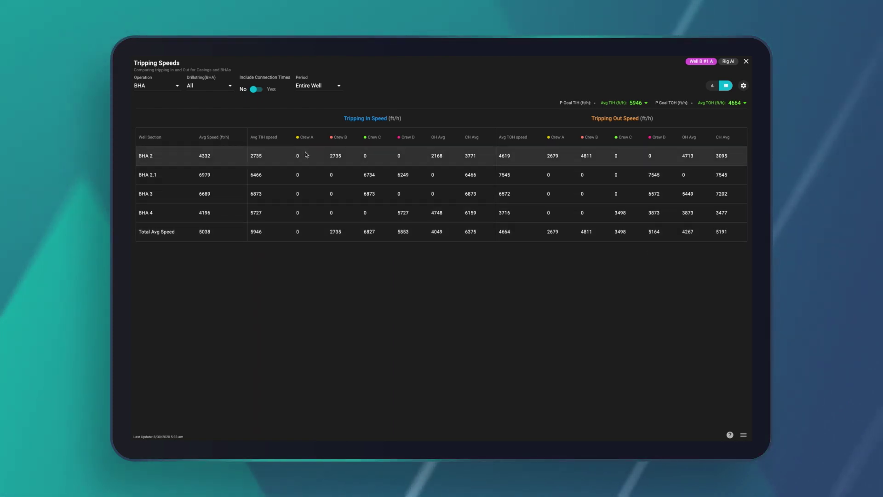
{"action": "left_click", "coordinate": [255, 90]}
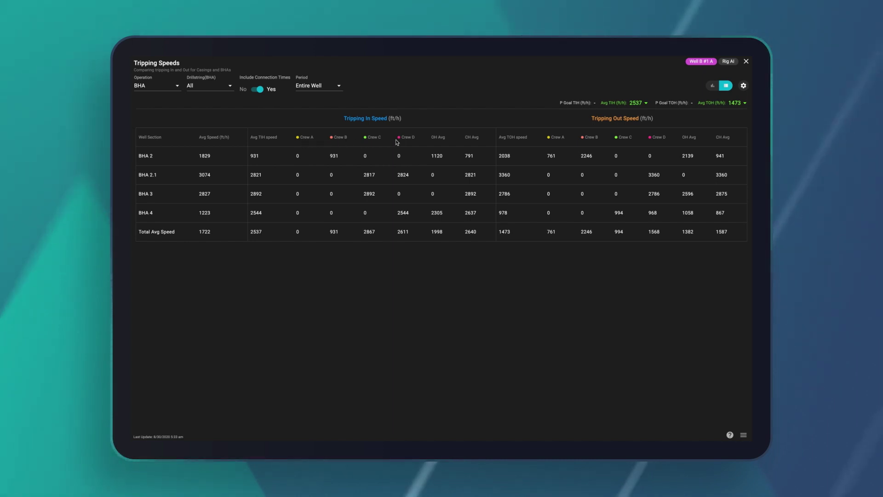
{"action": "triple_click", "coordinate": [468, 136]}
{"action": "left_click", "coordinate": [257, 88]}
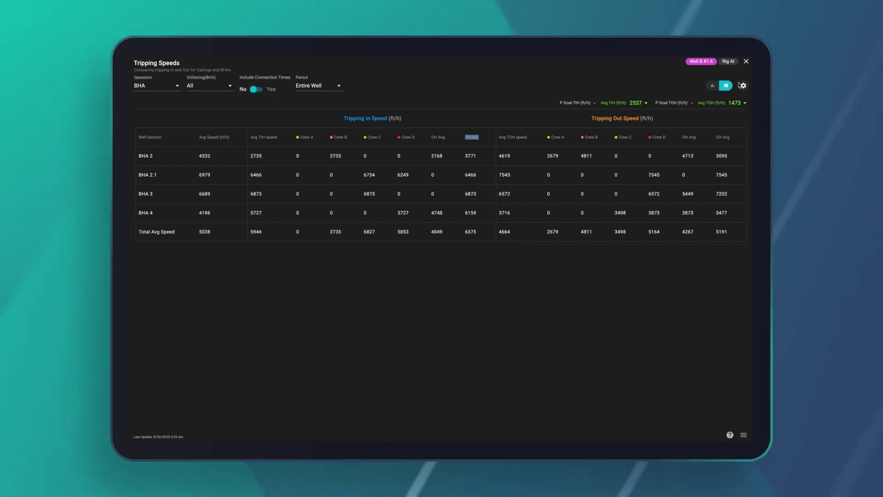
- Restore the Tripping Speeds chart view and expand Well Objectives to full screen (P20 targets)
{"action": "left_click", "coordinate": [746, 61]}
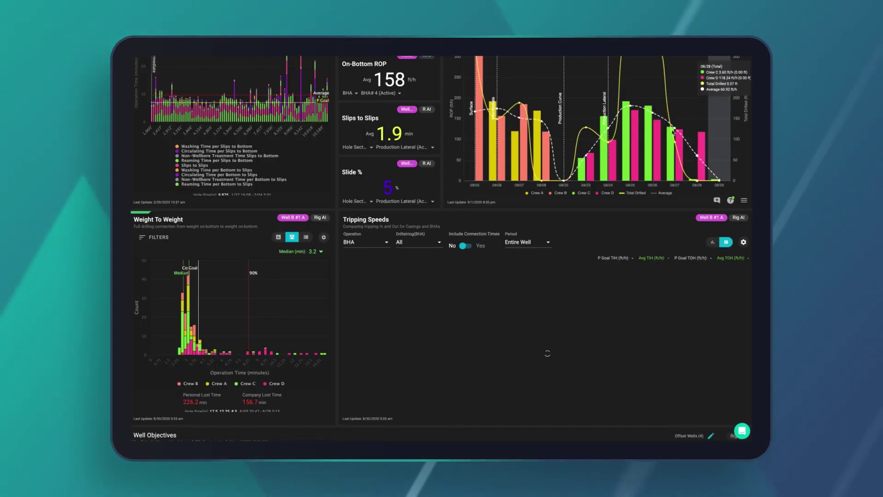
{"action": "left_click", "coordinate": [714, 242]}
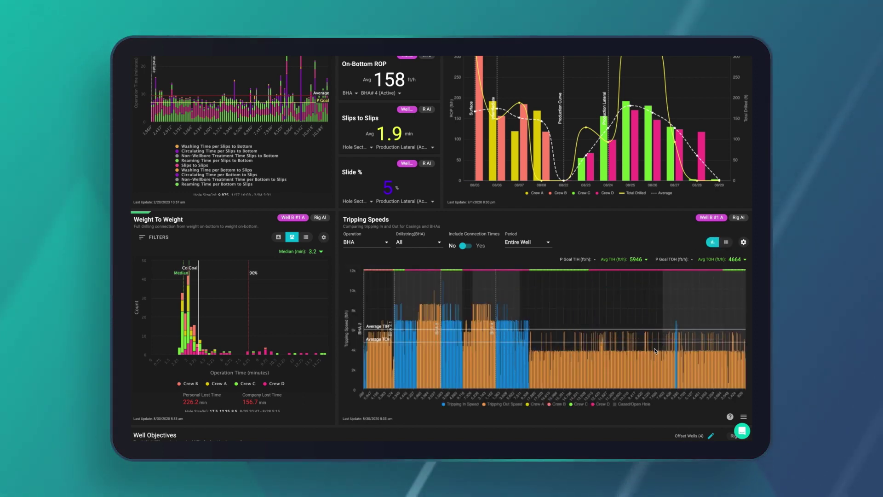
{"action": "scroll", "coordinate": [644, 341], "scroll_direction": "down", "scroll_amount": 5}
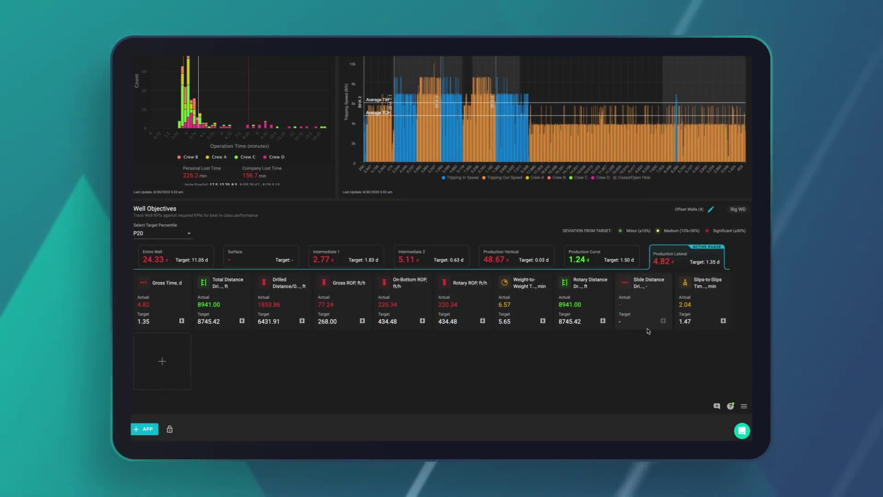
{"action": "left_click", "coordinate": [744, 406]}
{"action": "left_click", "coordinate": [726, 376]}
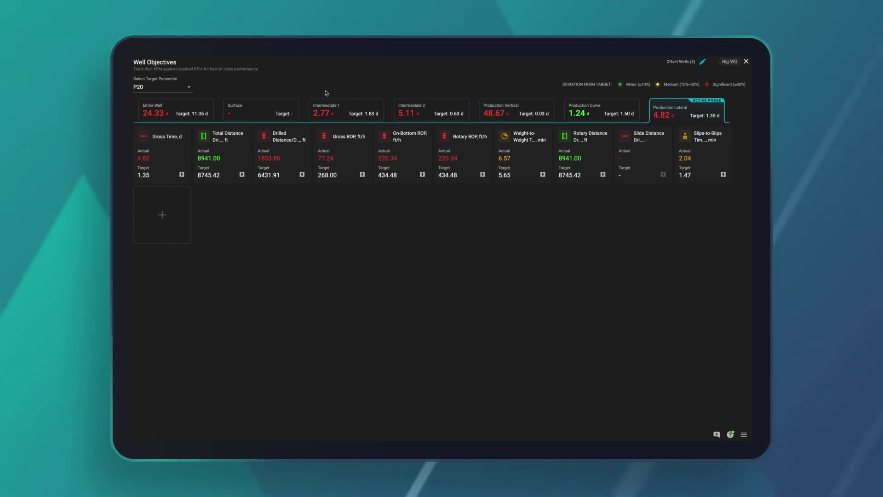
- Change the Well Objectives target percentile from P20 to P50
{"action": "left_click", "coordinate": [189, 87]}
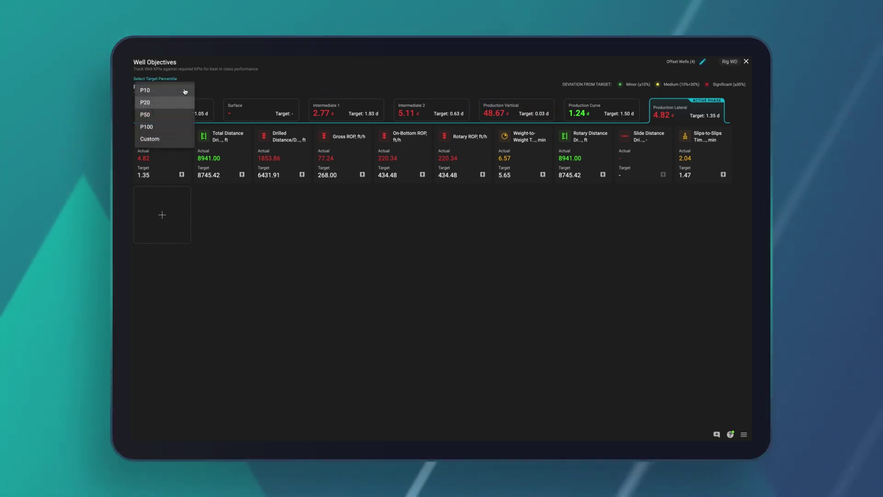
{"action": "left_click", "coordinate": [165, 103]}
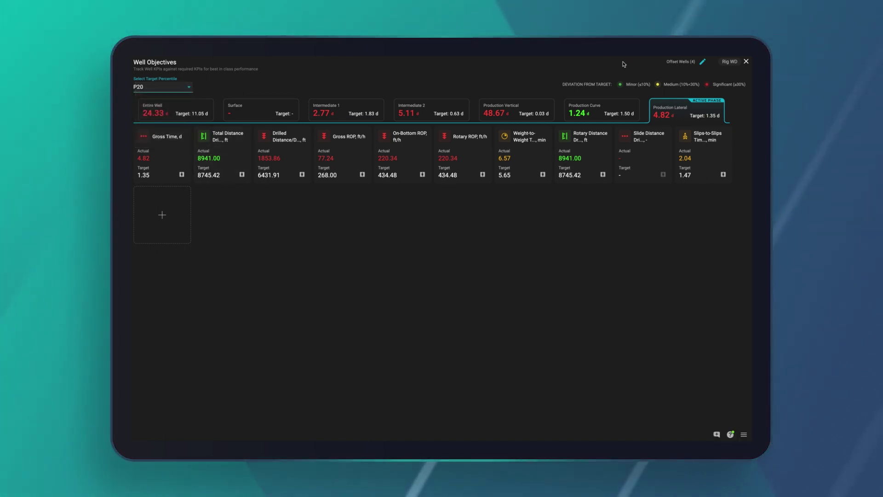
{"action": "left_click", "coordinate": [161, 87]}
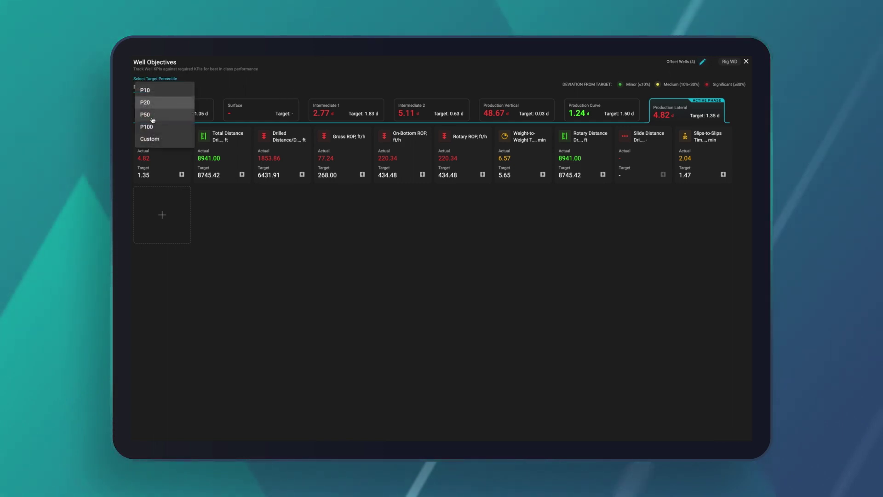
{"action": "left_click", "coordinate": [152, 117]}
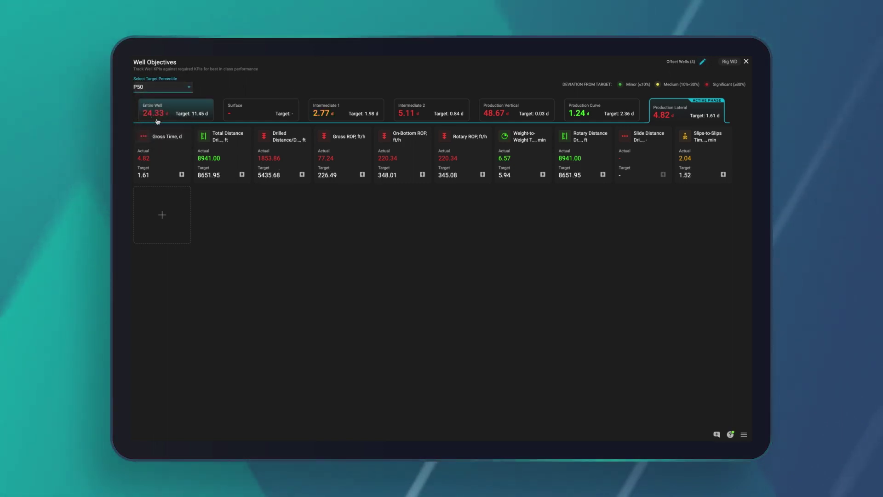
- Show the Intermediate 1 section KPIs and select the Rotary Distance target 4144.20
{"action": "left_click", "coordinate": [164, 109]}
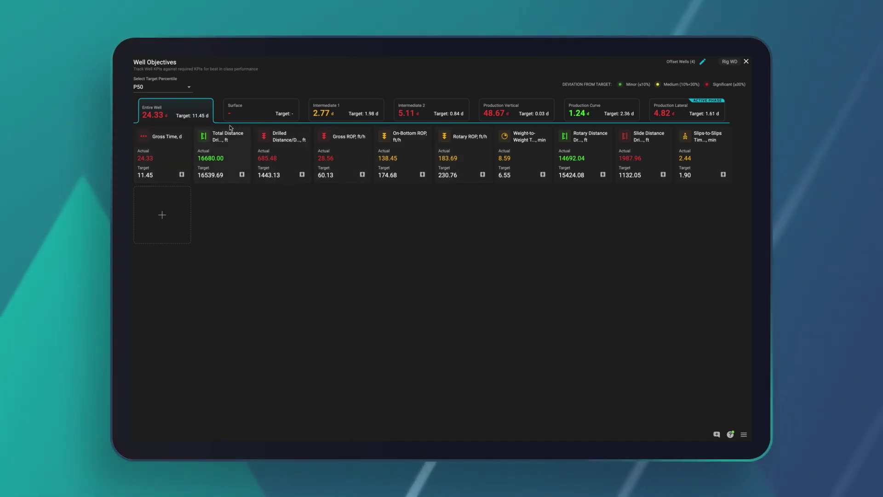
{"action": "left_click", "coordinate": [356, 114]}
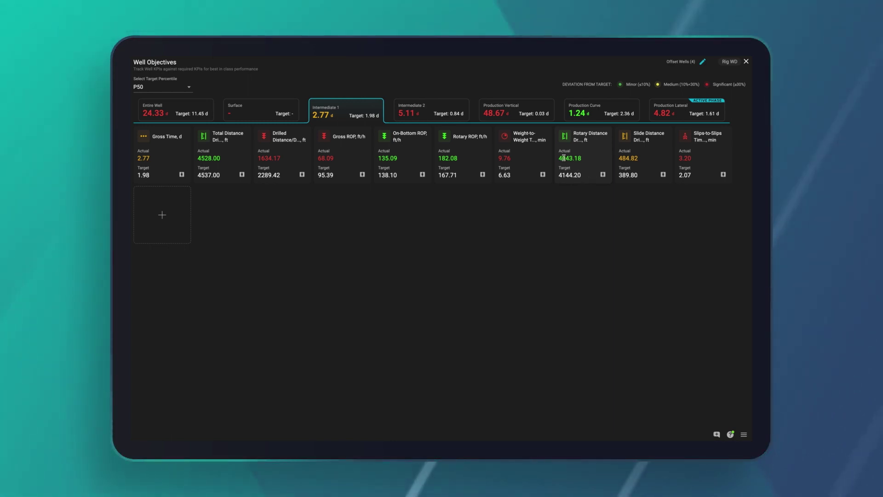
{"action": "double_click", "coordinate": [568, 176]}
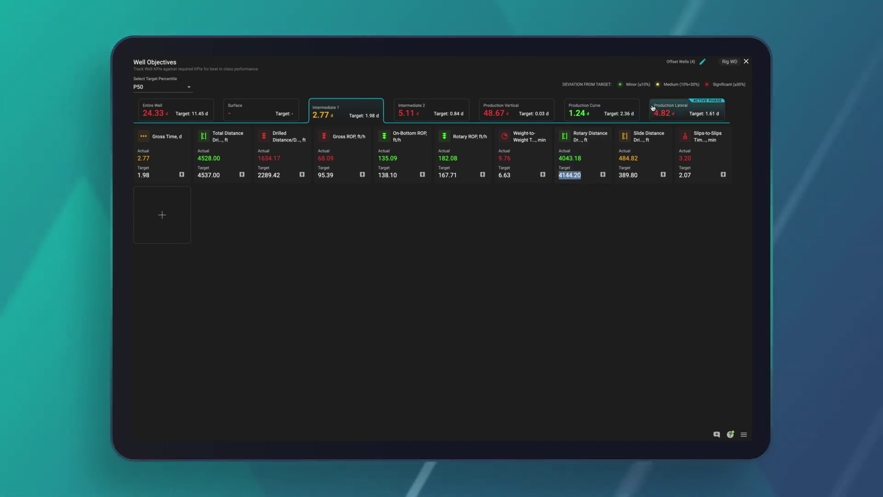
- Check the Weight-to-Weight box-and-whiskers plot, close it, and leave full-screen Well Objectives
{"action": "left_click", "coordinate": [543, 175]}
{"action": "mouse_move", "coordinate": [622, 302]}
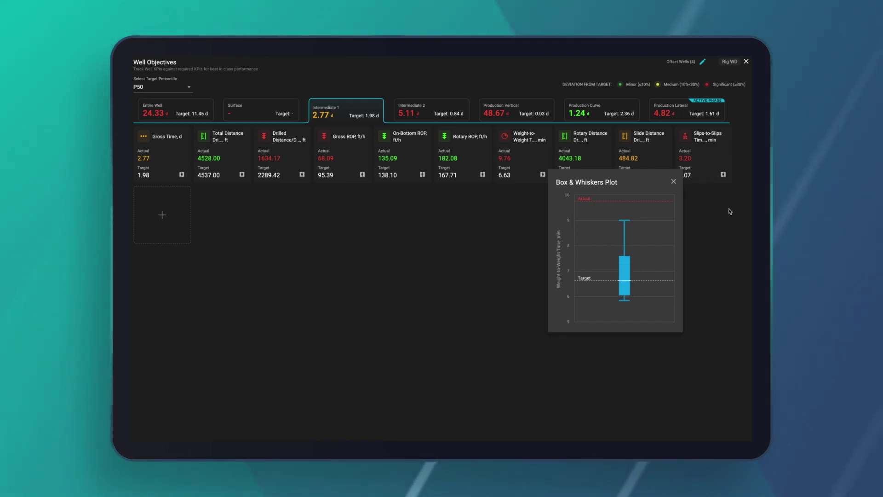
{"action": "left_click", "coordinate": [673, 181]}
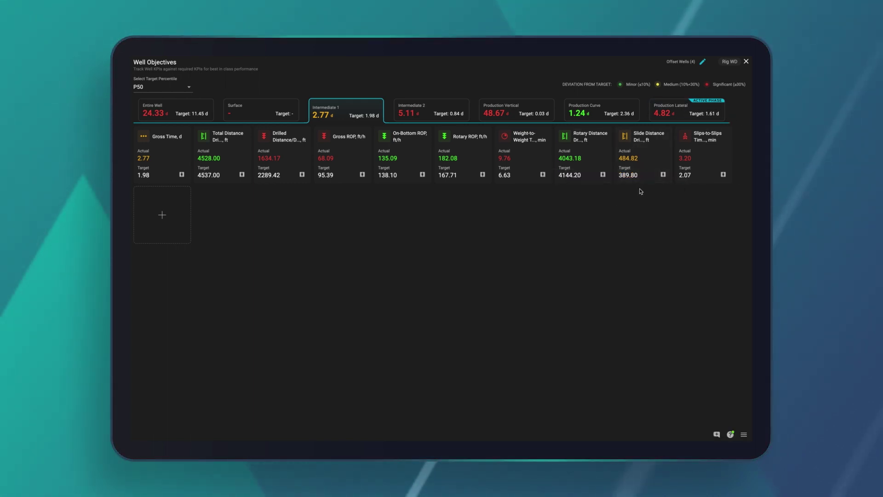
{"action": "left_click", "coordinate": [746, 62]}
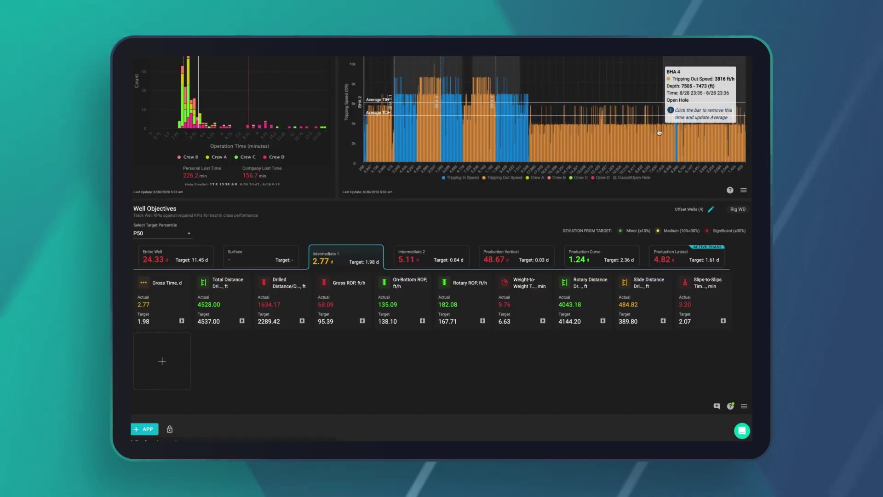